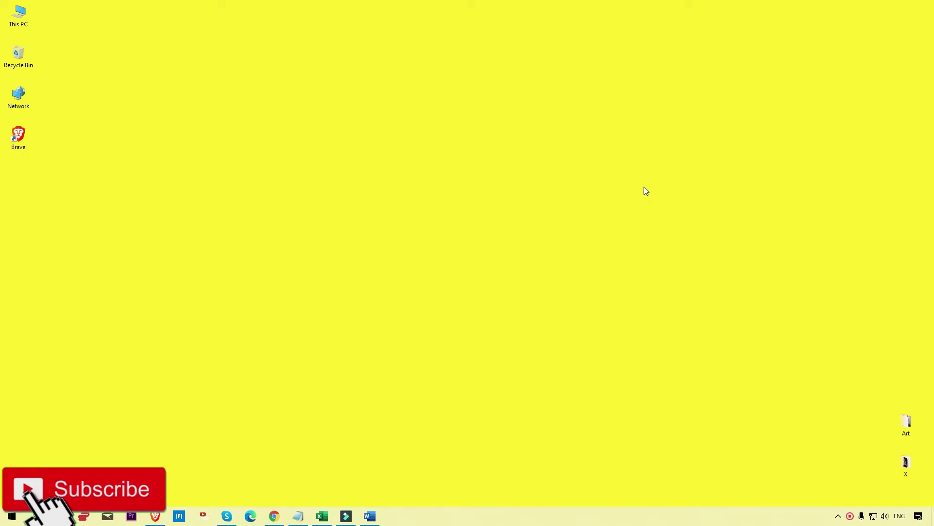
# Step: In Chrome, go to docs.google.com to reach the Google Docs home page listing Report
pyautogui.click(275, 515)
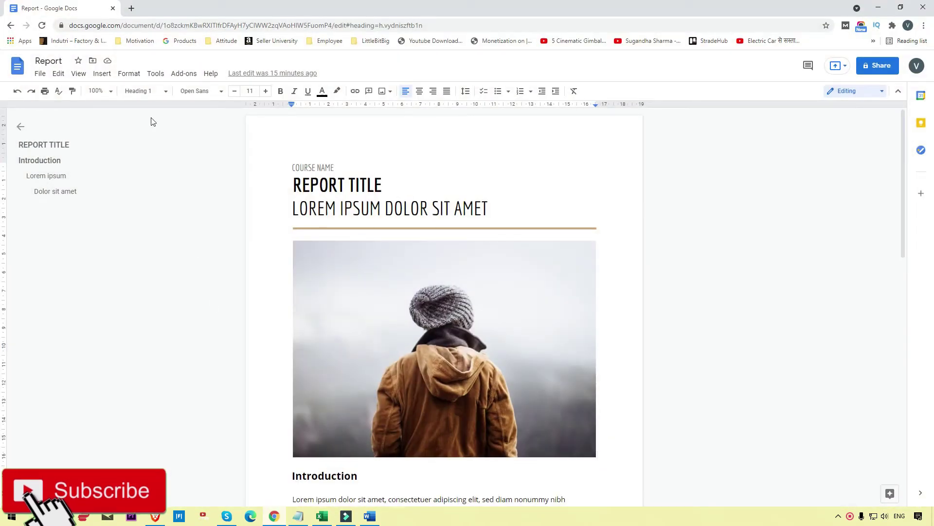
pyautogui.doubleClick(111, 26)
pyautogui.moveTo(111, 25); pyautogui.dragTo(73, 27)
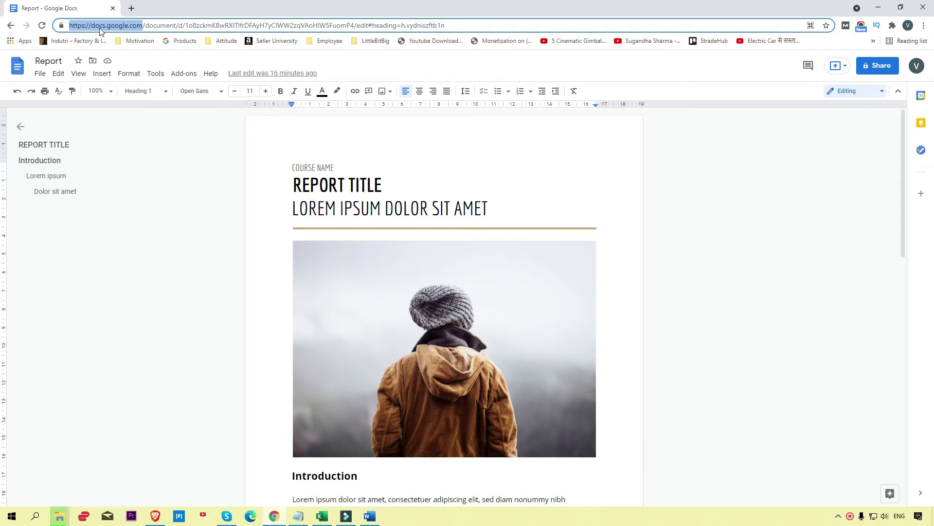
pyautogui.press('Return')
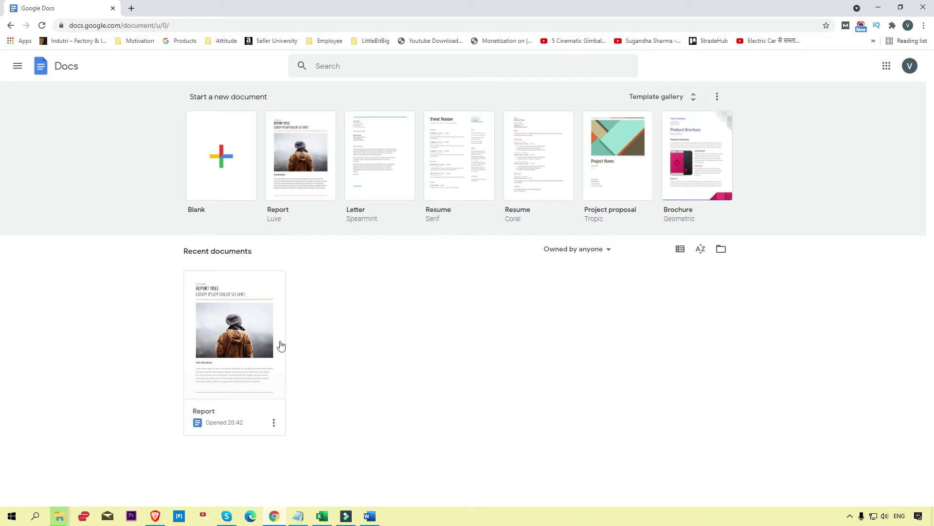
# Step: Open the Report document and place the cursor at the Lorem ipsum heading
pyautogui.click(251, 341)
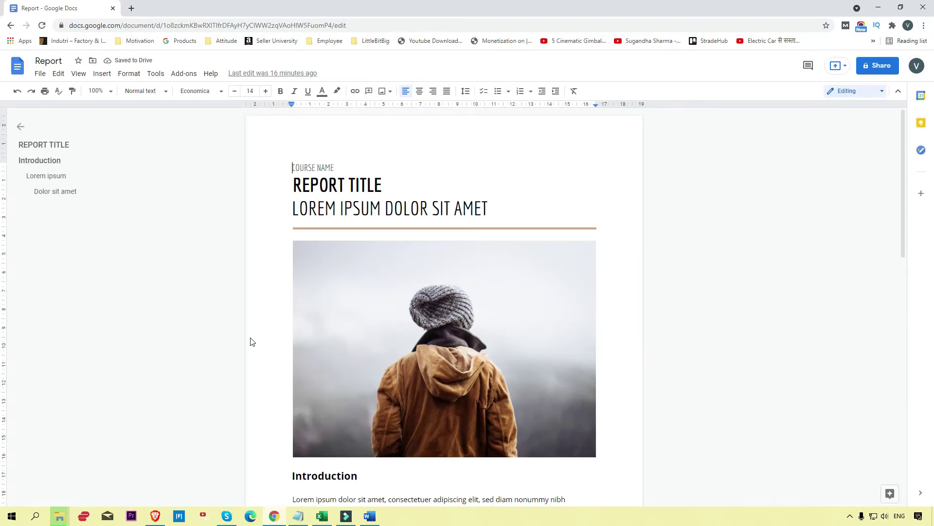
pyautogui.scroll(-12, 351, 317)
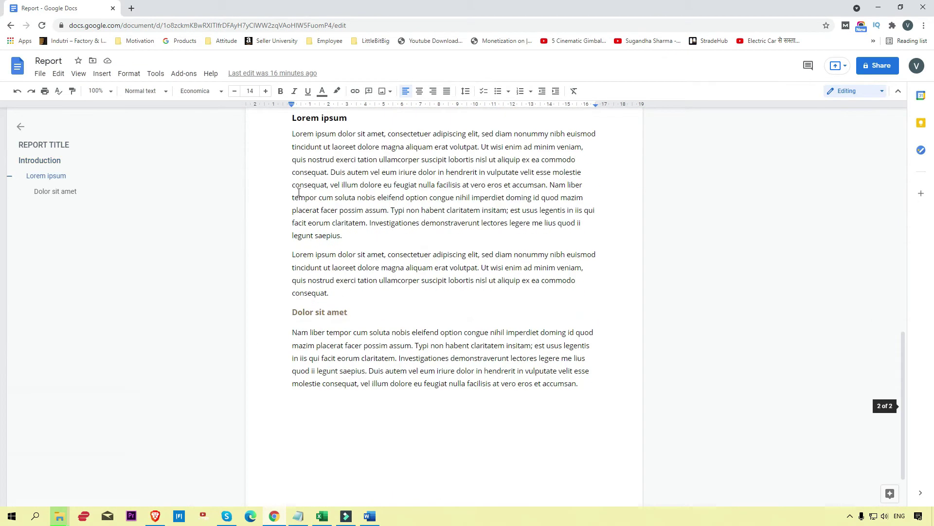
pyautogui.scroll(2, 288, 194)
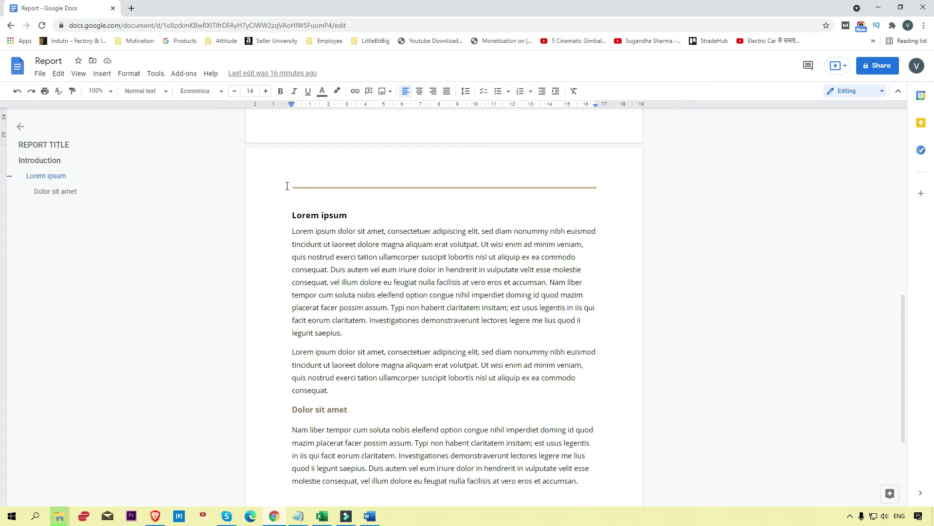
pyautogui.click(280, 179)
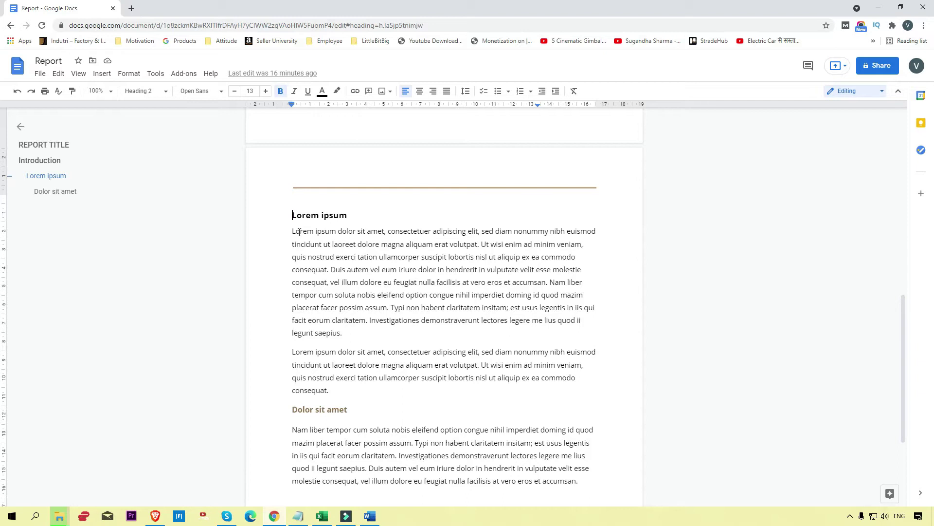
pyautogui.click(41, 74)
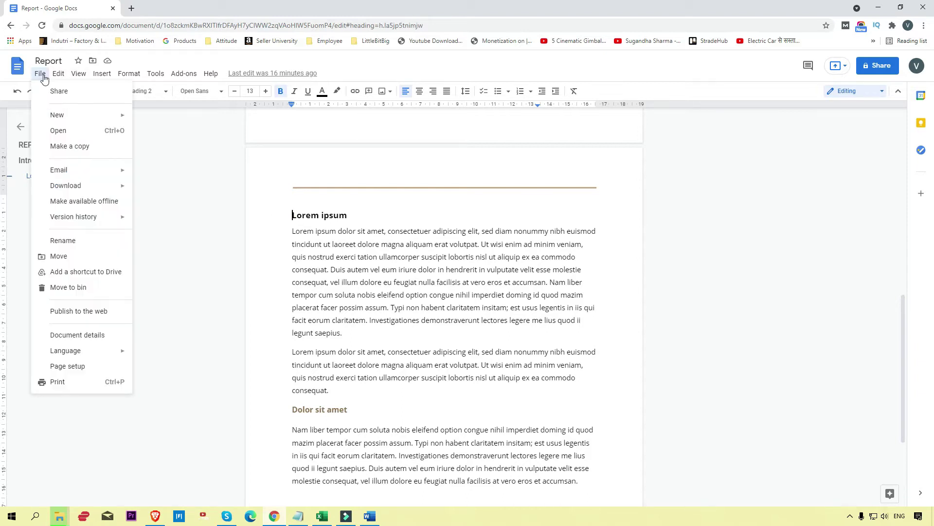
# Step: In Page setup, choose Landscape orientation and view the Apply to scope options
pyautogui.click(85, 371)
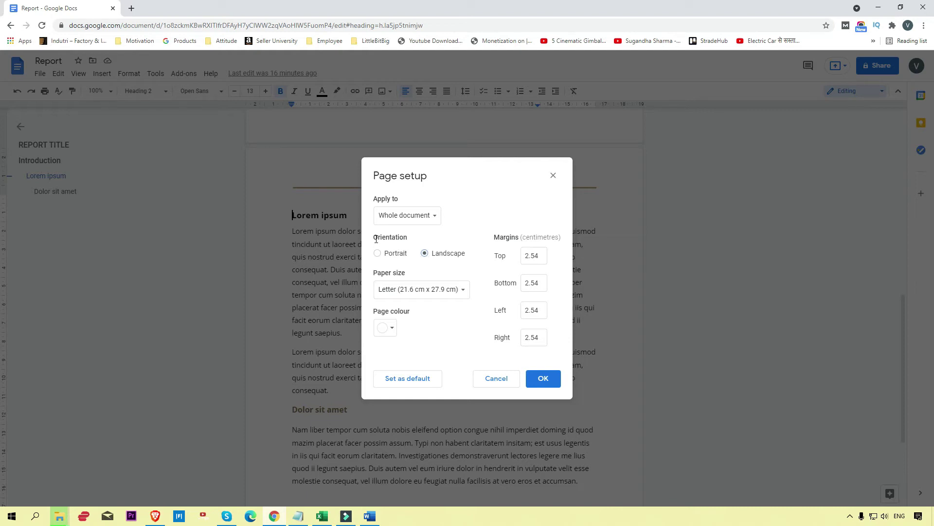
pyautogui.moveTo(374, 238); pyautogui.dragTo(412, 241)
pyautogui.click(378, 254)
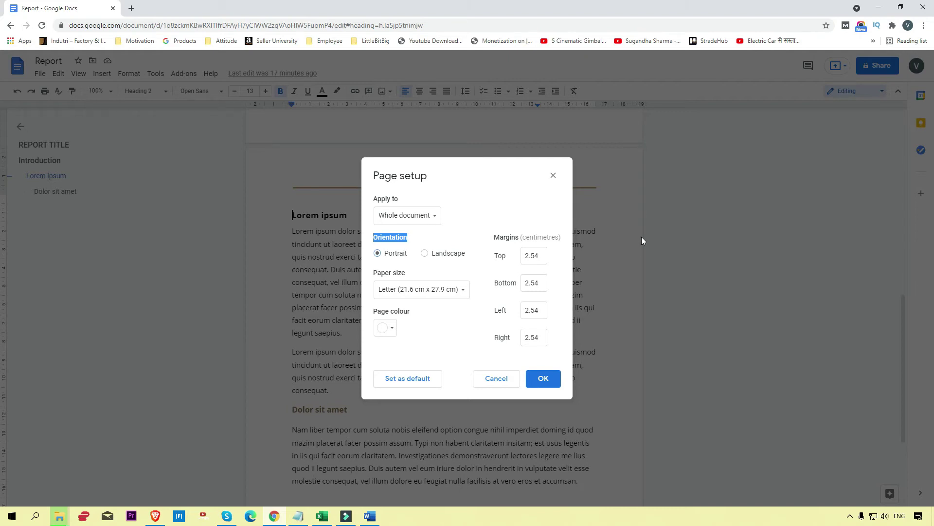
pyautogui.click(424, 254)
pyautogui.click(424, 217)
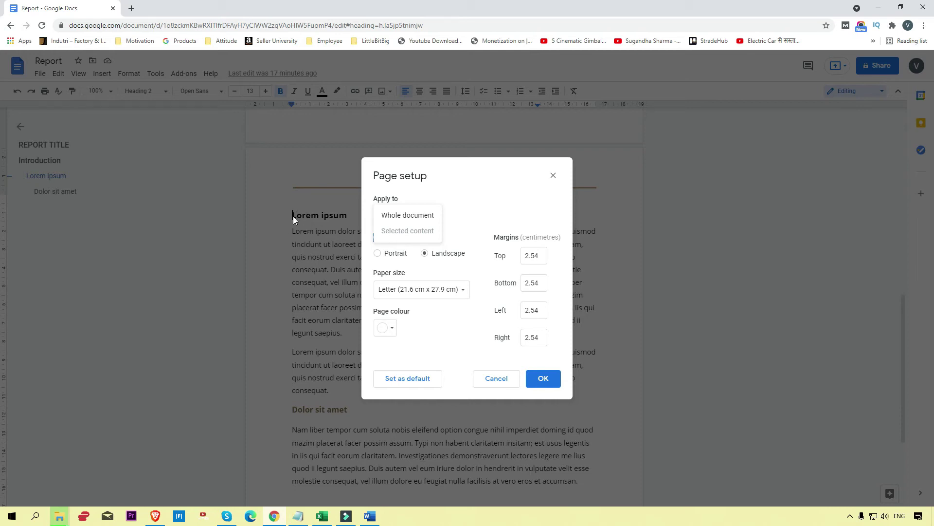
# Step: Cancel Page setup and select the Lorem ipsum section through its last paragraph
pyautogui.click(497, 378)
pyautogui.click(496, 378)
pyautogui.moveTo(292, 217); pyautogui.dragTo(580, 482)
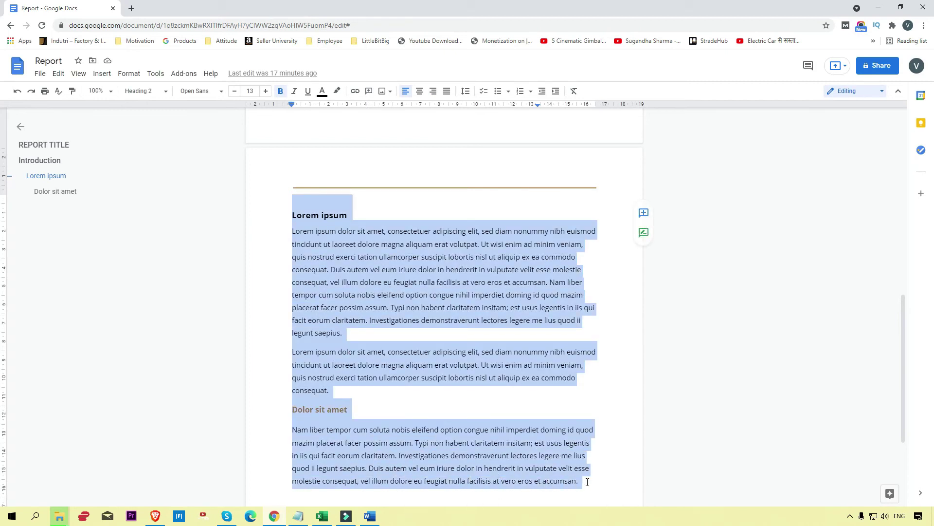
pyautogui.scroll(-3, 557, 410)
pyautogui.scroll(4, 546, 398)
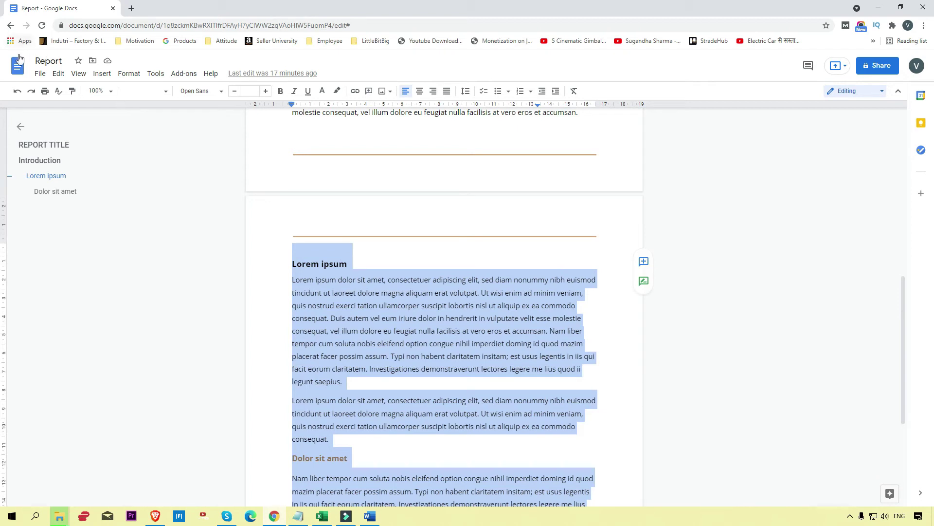
# Step: In Page setup, set Apply to 'Selected content' and choose Landscape orientation
pyautogui.click(39, 76)
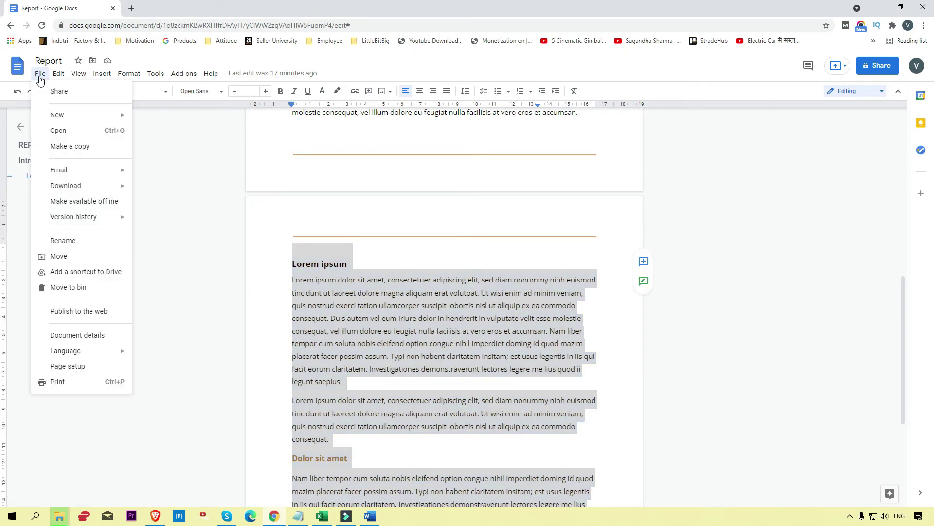
pyautogui.click(78, 369)
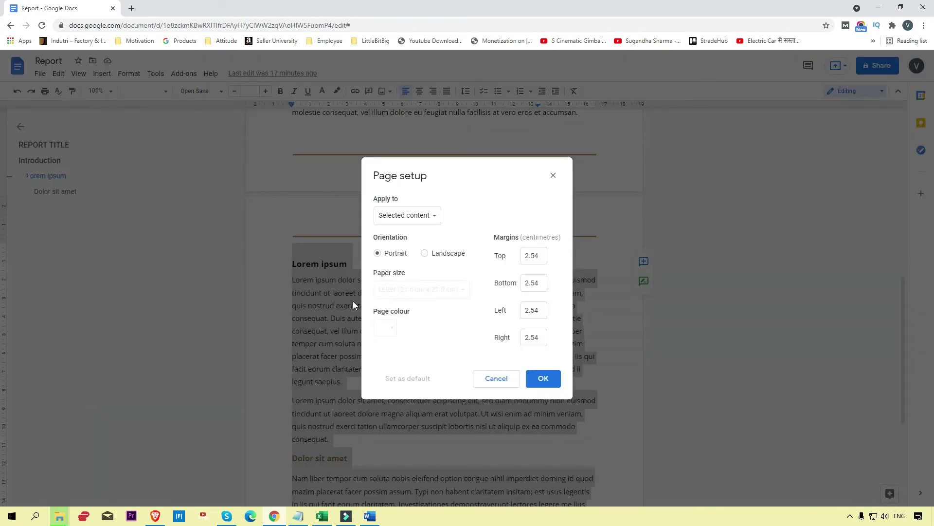
pyautogui.click(433, 219)
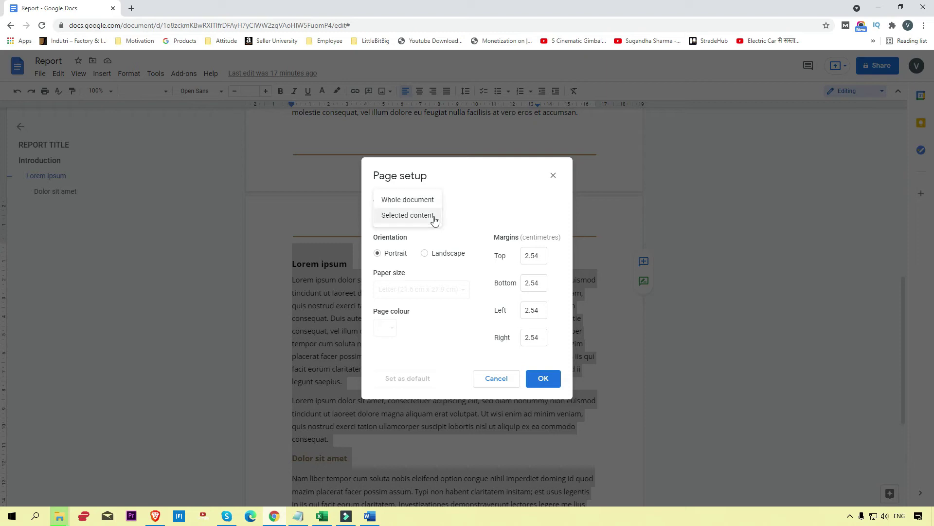
pyautogui.click(408, 200)
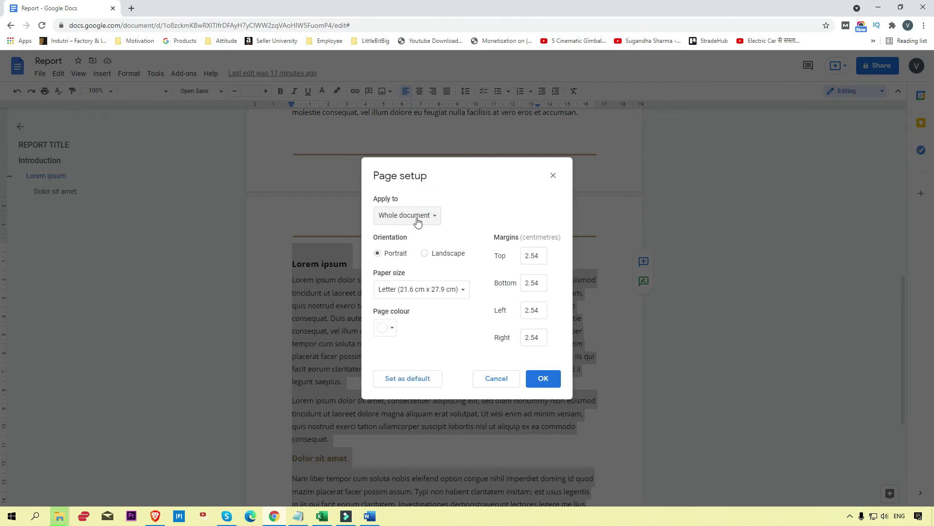
pyautogui.click(425, 220)
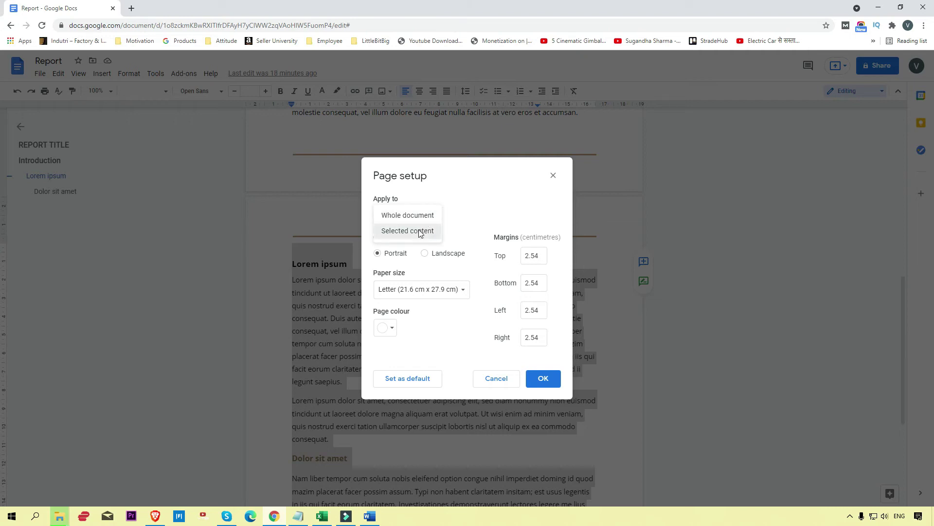
pyautogui.click(420, 232)
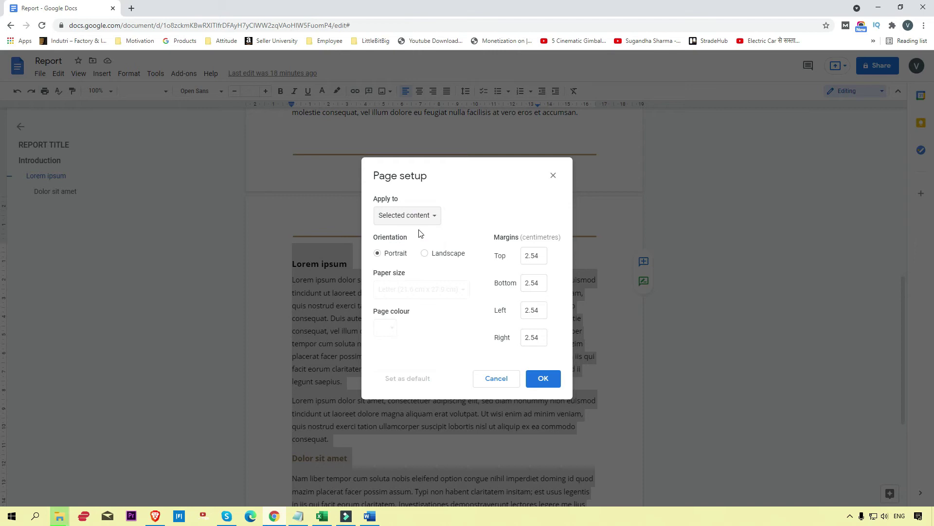
pyautogui.click(425, 254)
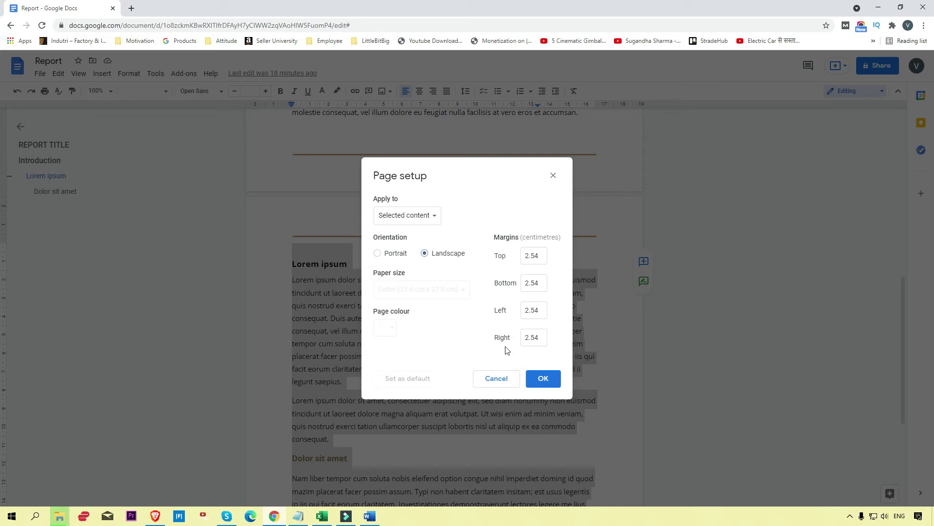
# Step: Apply the landscape setting, then check that pages 1–2 stay portrait and page 3 is landscape
pyautogui.click(542, 381)
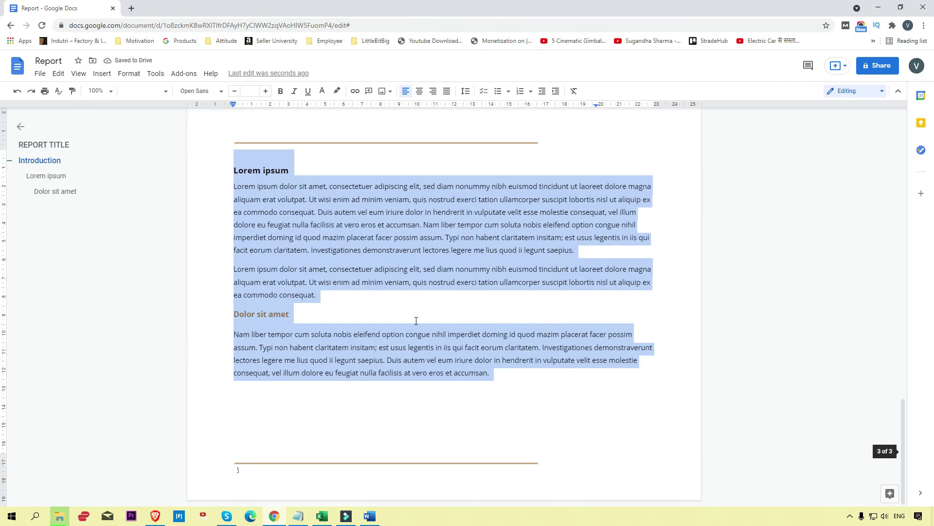
pyautogui.scroll(15, 416, 320)
pyautogui.hotkey('ctrl', 'z')
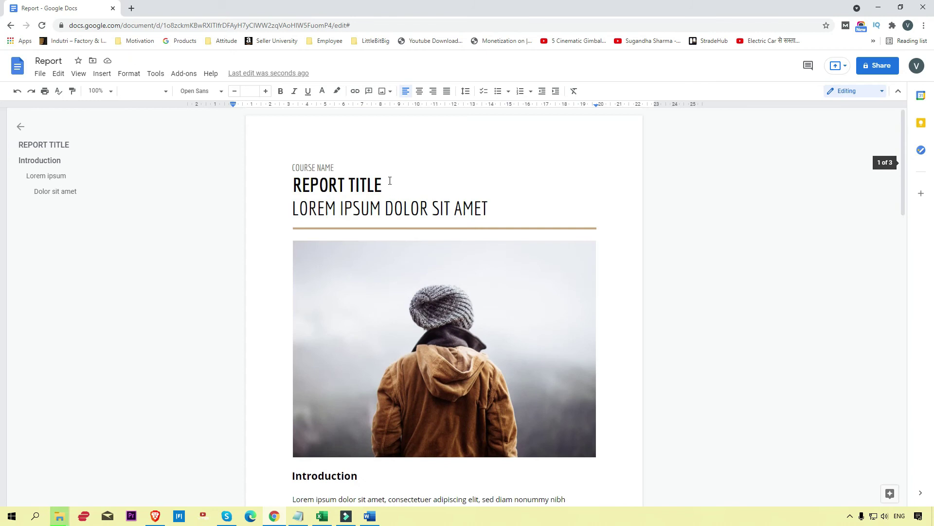
pyautogui.scroll(-15, 390, 181)
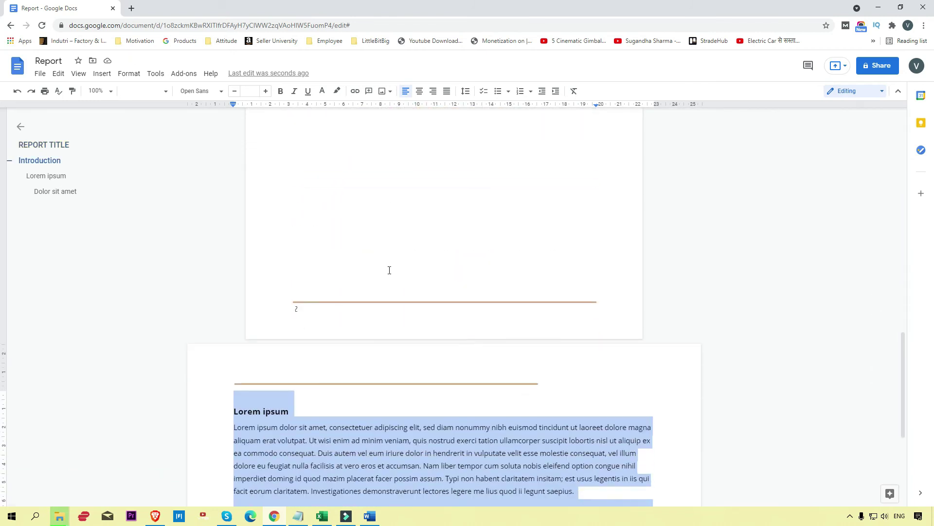
pyautogui.scroll(-1, 390, 270)
pyautogui.scroll(-3, 386, 195)
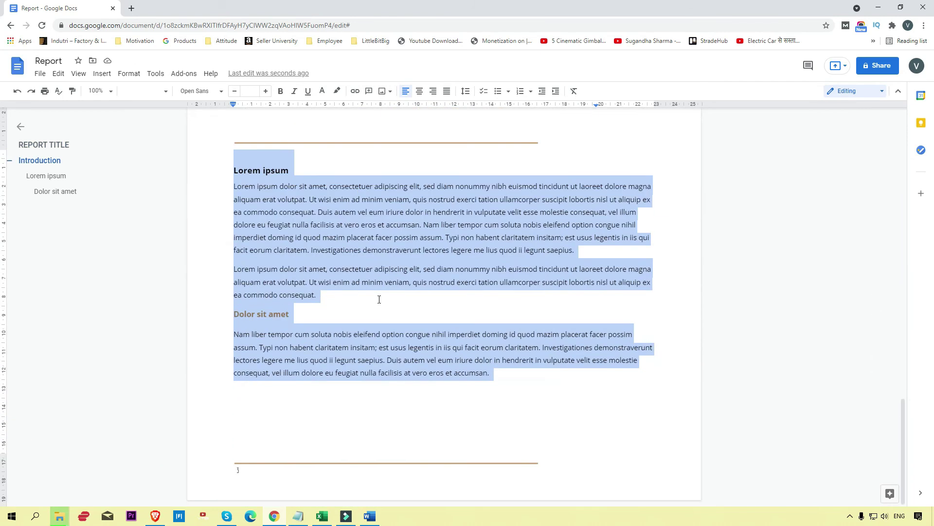
pyautogui.click(413, 301)
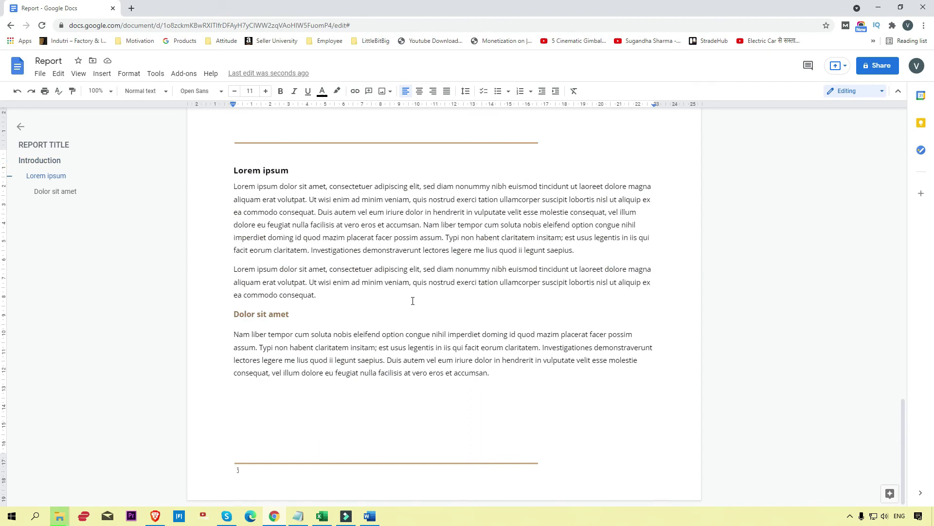
pyautogui.scroll(2, 413, 301)
pyautogui.scroll(-2, 412, 301)
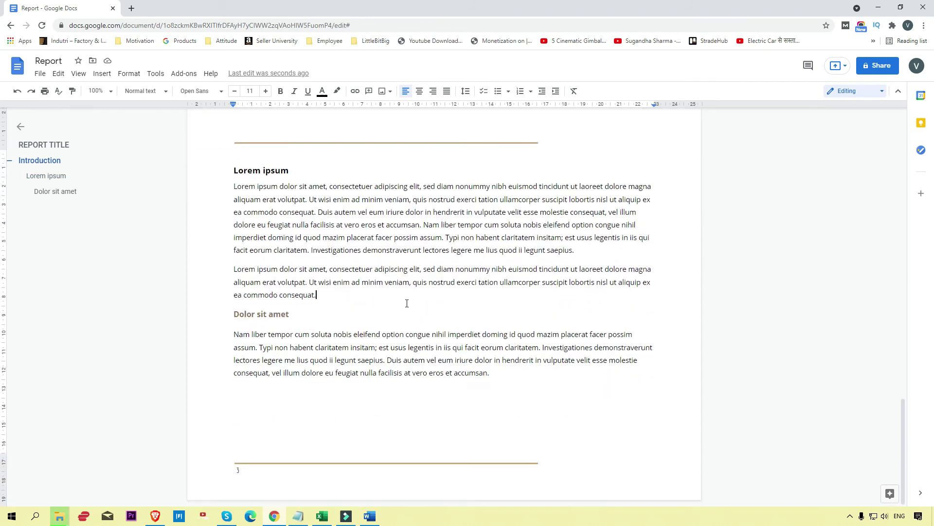